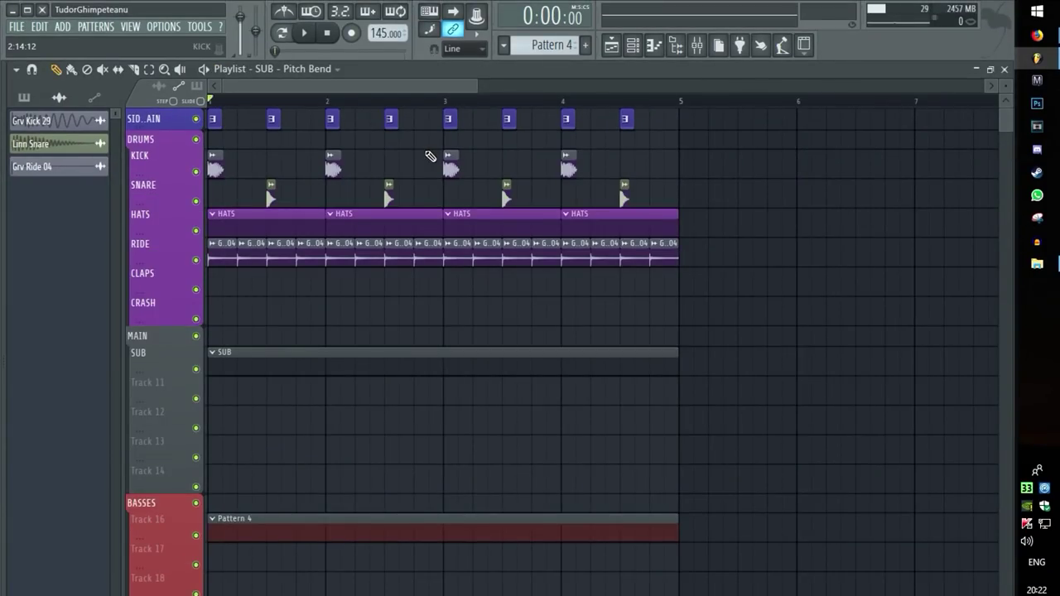
# Set the project tempo to 128 BPM.
pyautogui.click(380, 33)
pyautogui.write('119')
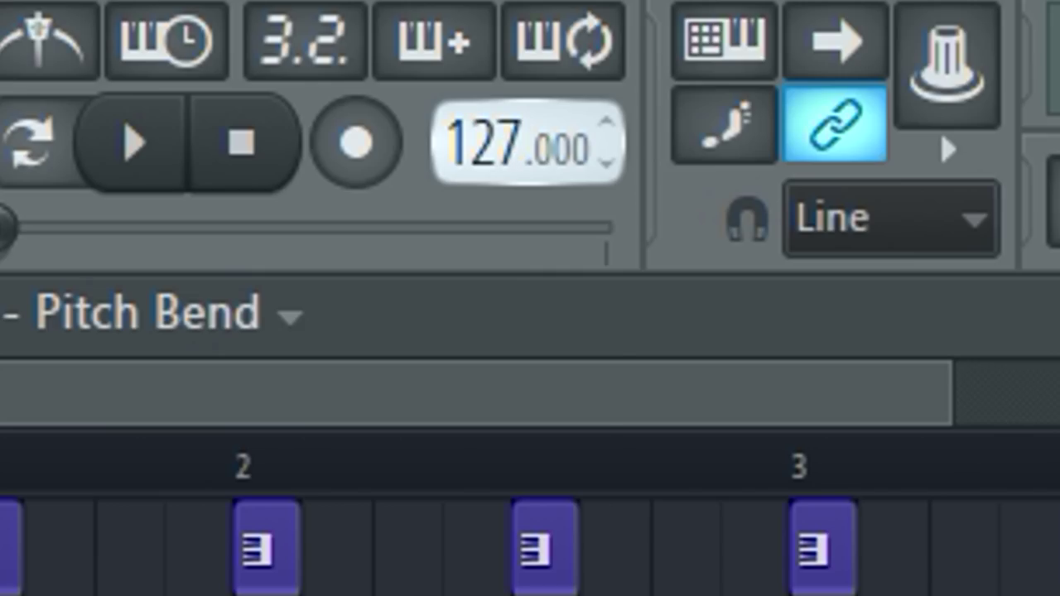
pyautogui.scroll(1, 517, 143)
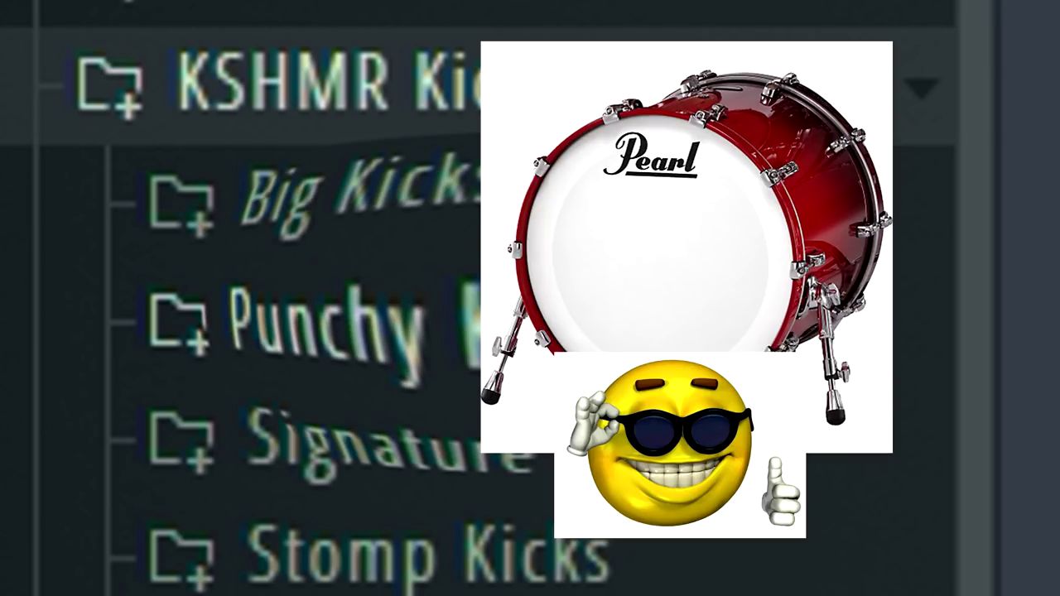
# Replace the kick with KSHMR Punchy Kick 14 and set its declicking to Smooth.
pyautogui.click(323, 324)
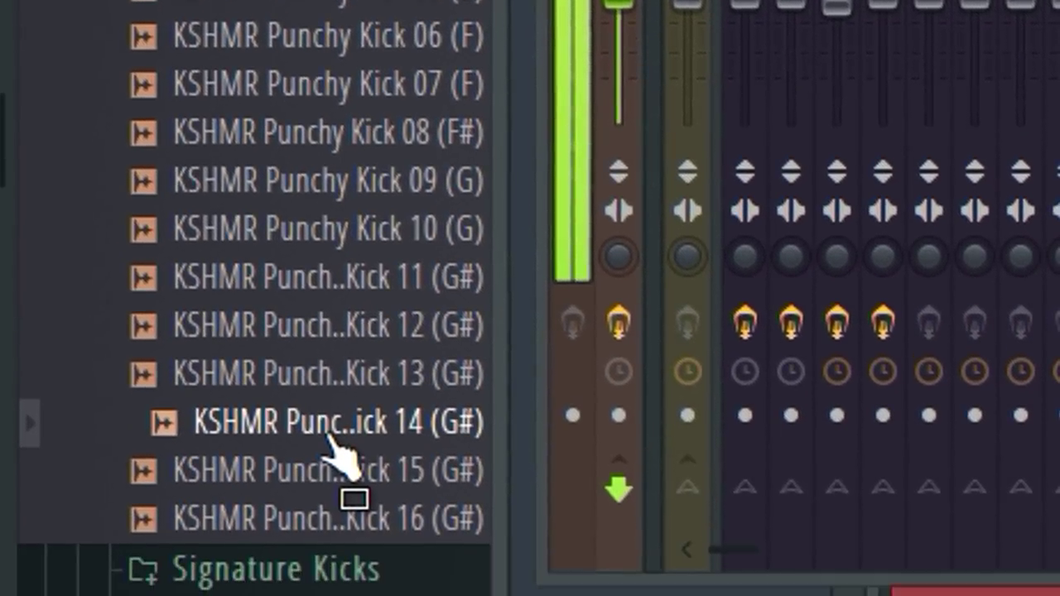
pyautogui.moveTo(331, 447); pyautogui.dragTo(207, 234)
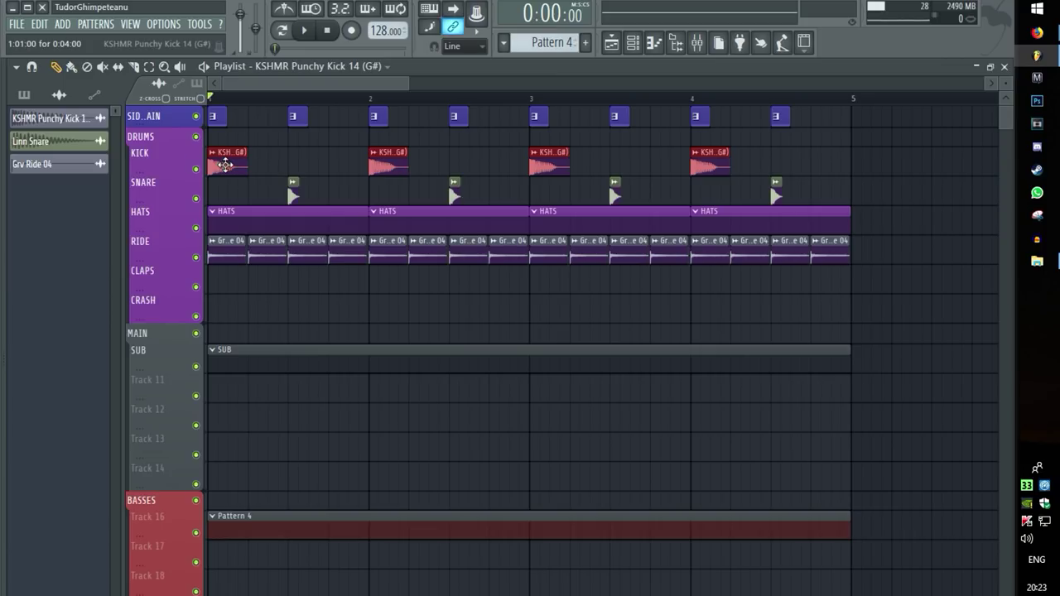
pyautogui.doubleClick(226, 164)
pyautogui.click(206, 305)
pyautogui.click(178, 377)
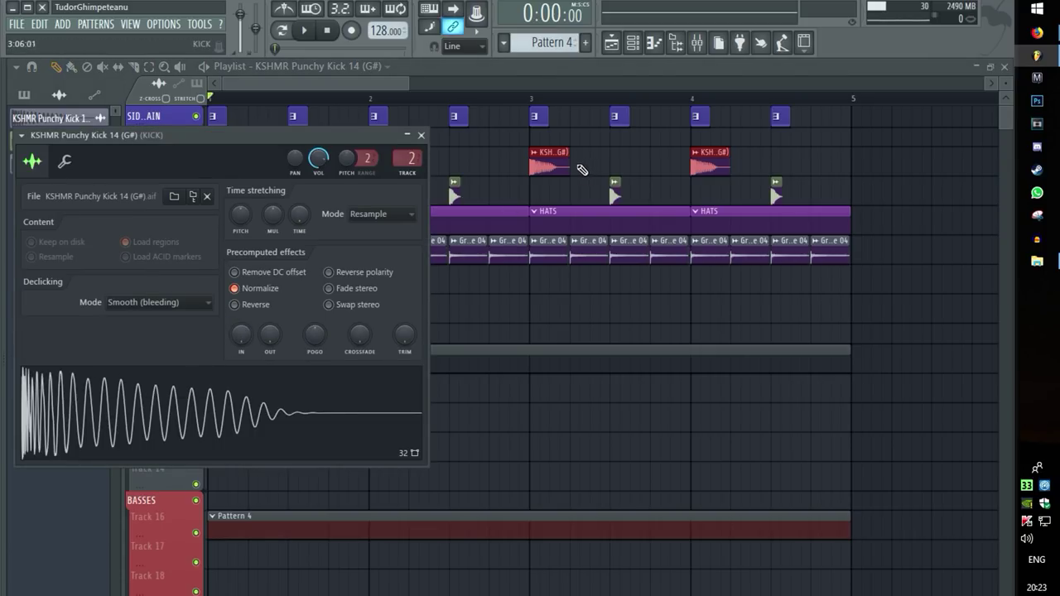
pyautogui.click(538, 184)
# Play back the drums to hear the new kick, then pause.
pyautogui.press('space')
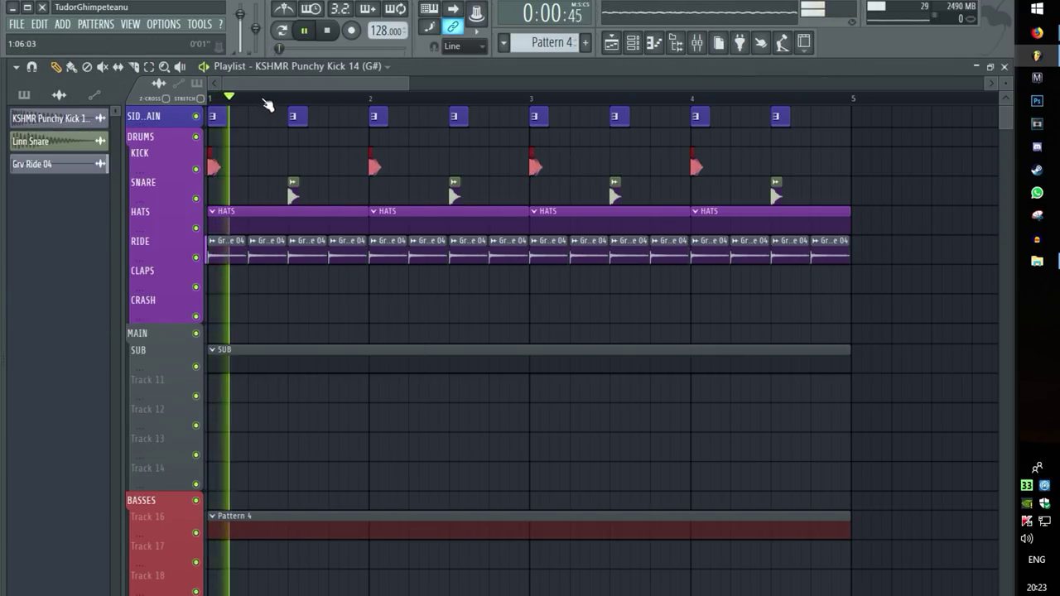
pyautogui.scroll(2, 273, 99)
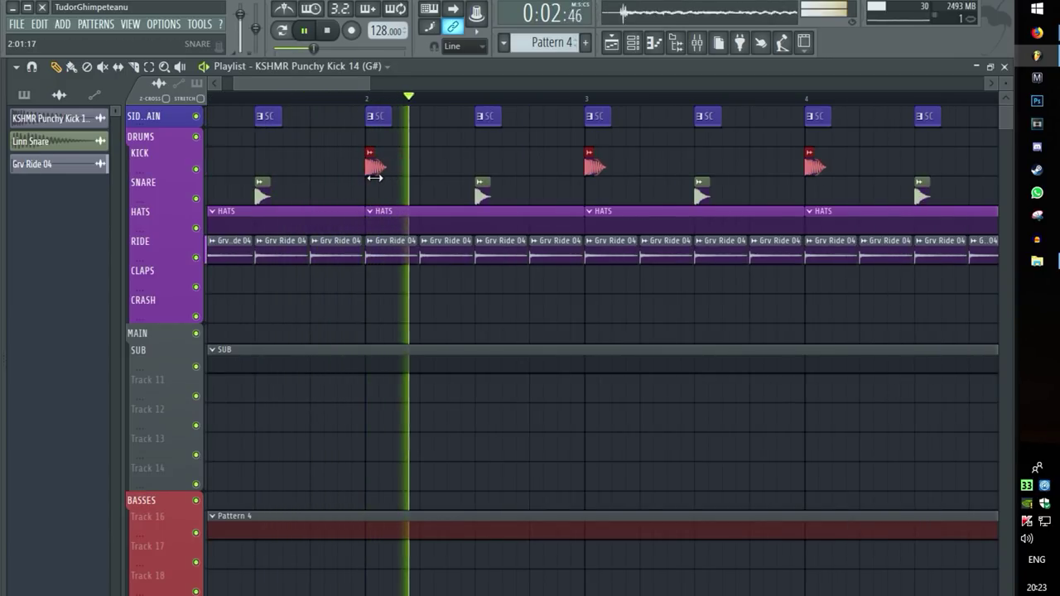
pyautogui.click(304, 30)
pyautogui.scroll(2, 365, 178)
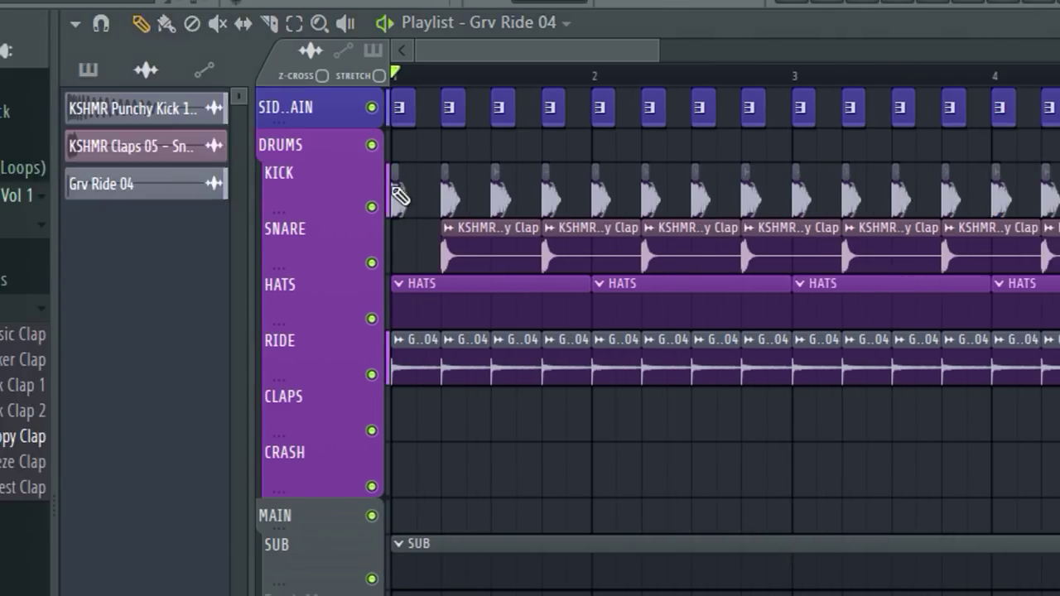
# Play the drums from the start and bring the sample browser into view.
pyautogui.press('space')
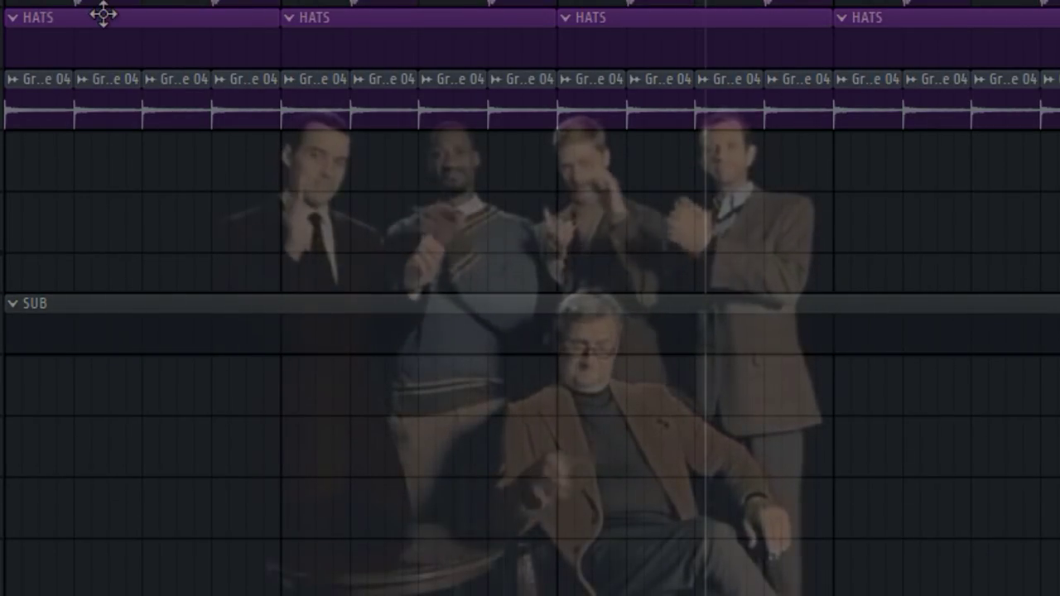
pyautogui.scroll(-2, 380, 213)
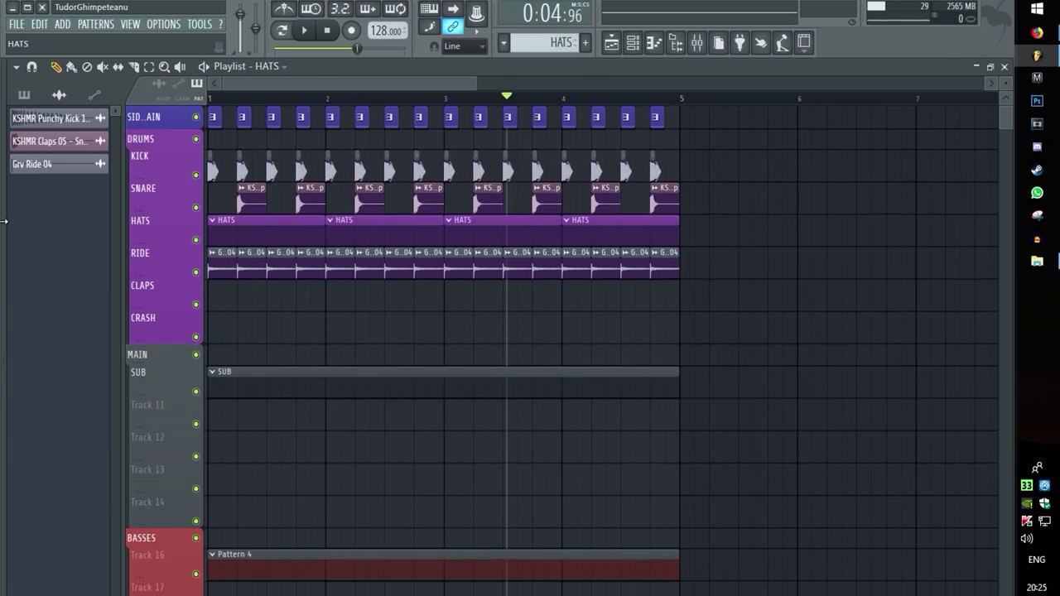
pyautogui.moveTo(4, 221); pyautogui.dragTo(168, 240)
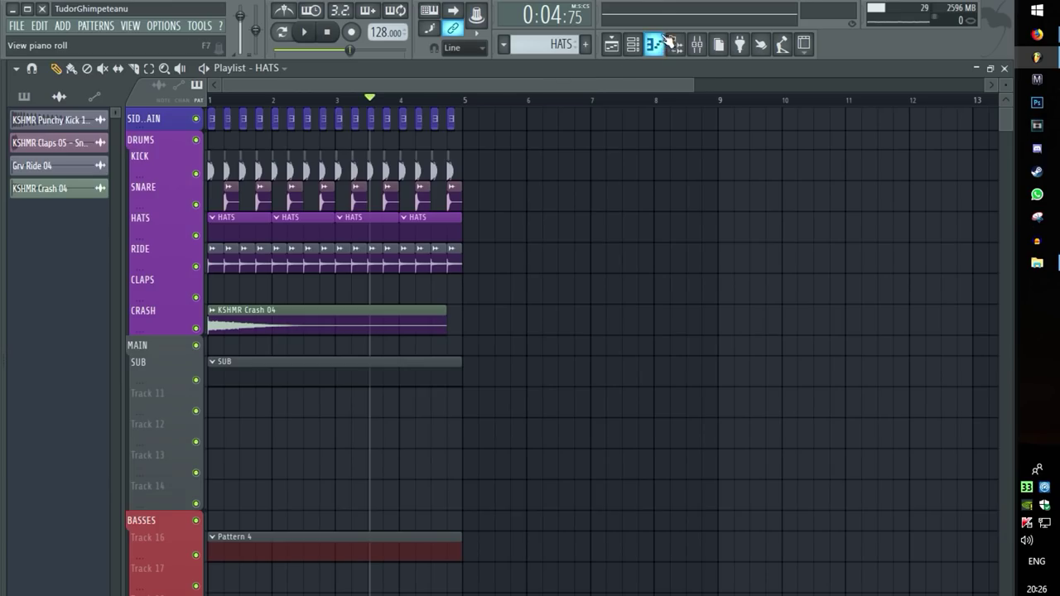
# Stretch the Pattern 4 clip so it ends with the hats.
pyautogui.click(669, 43)
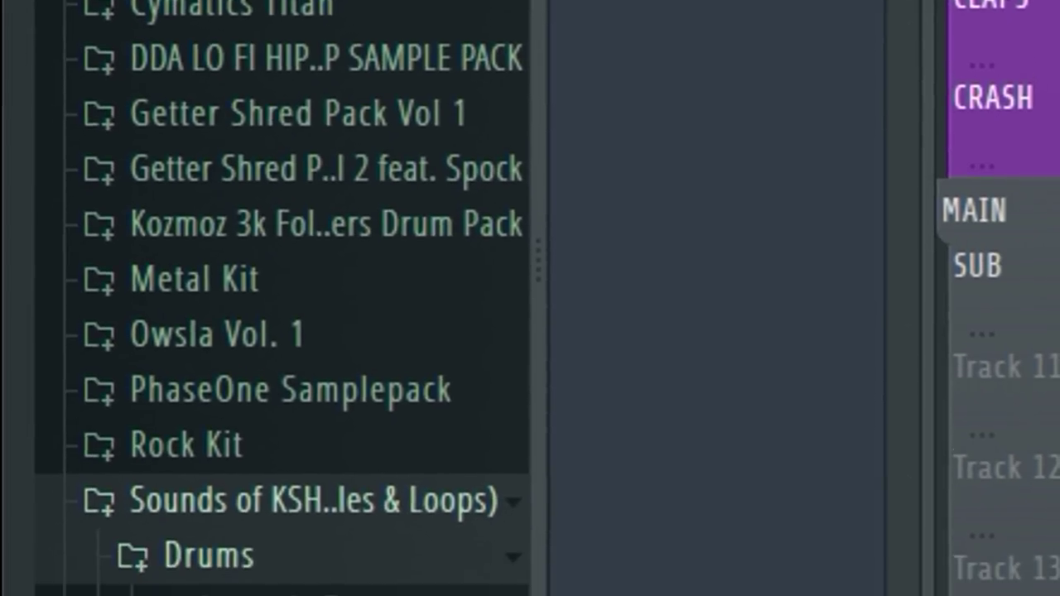
pyautogui.scroll(-5, 299, 377)
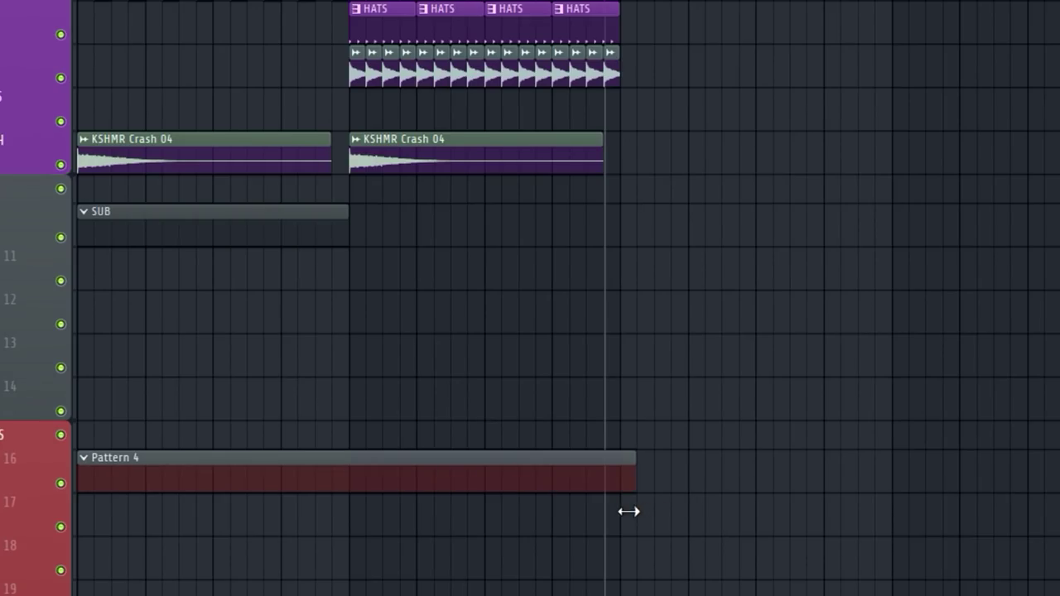
pyautogui.moveTo(629, 512); pyautogui.dragTo(619, 512)
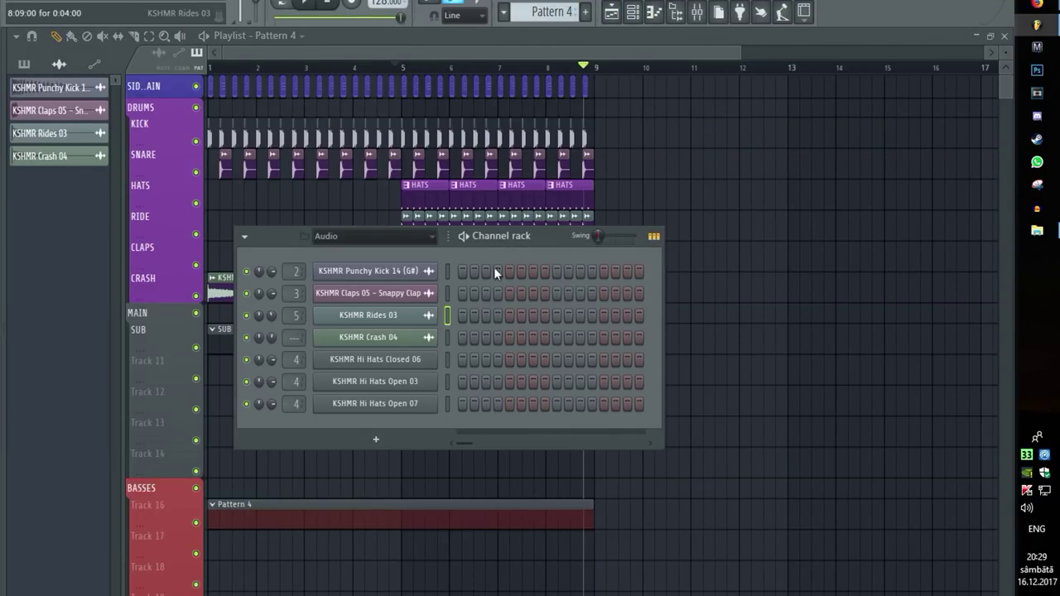
# Raise the Serum synth's master volume slightly.
pyautogui.click(391, 299)
pyautogui.click(391, 317)
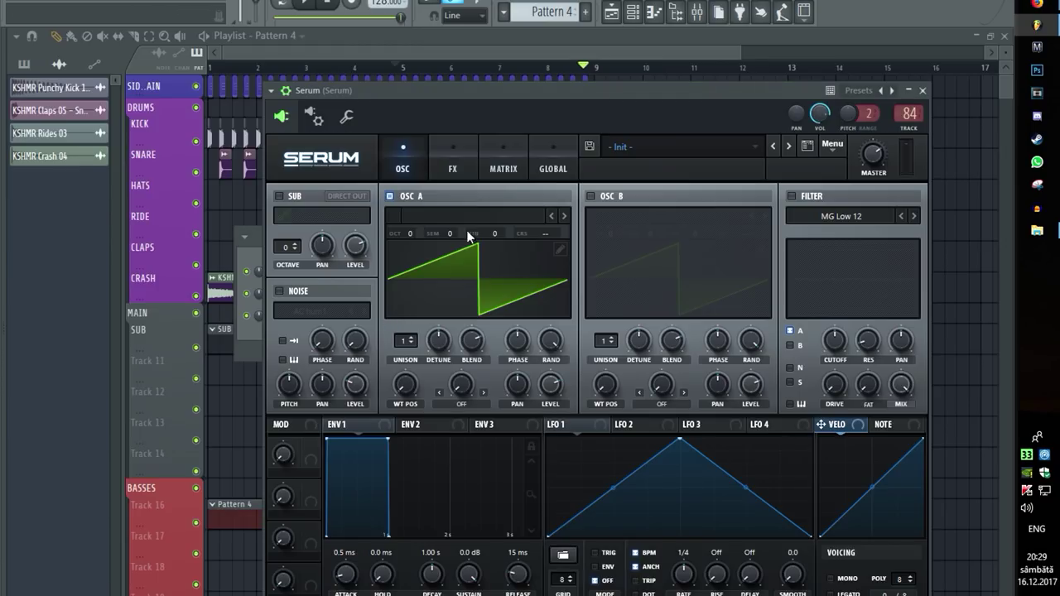
pyautogui.moveTo(561, 108); pyautogui.dragTo(463, 59)
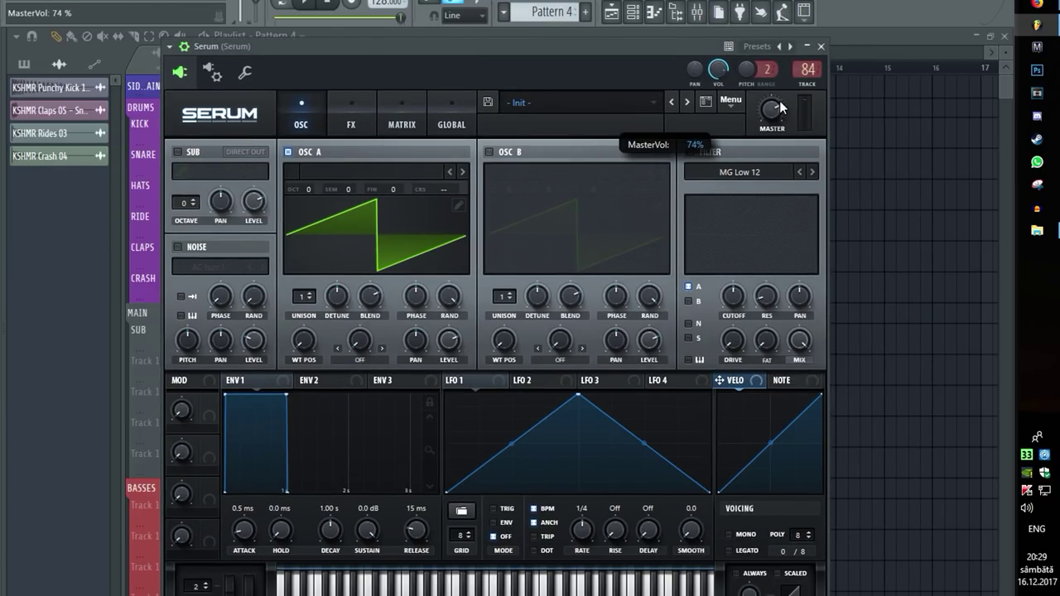
pyautogui.moveTo(779, 102); pyautogui.dragTo(785, 101)
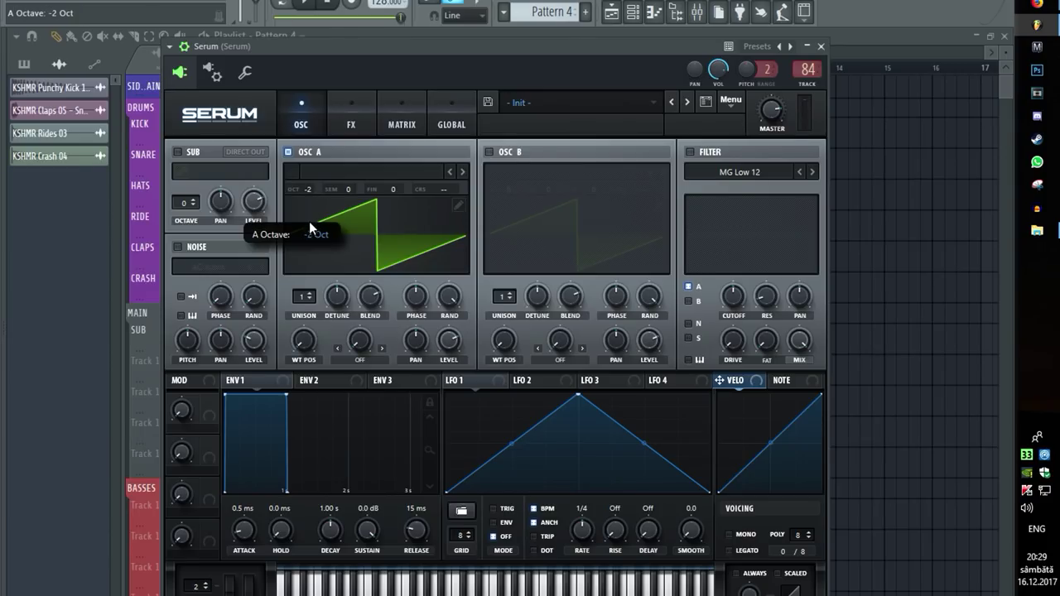
pyautogui.moveTo(431, 59); pyautogui.dragTo(439, 67)
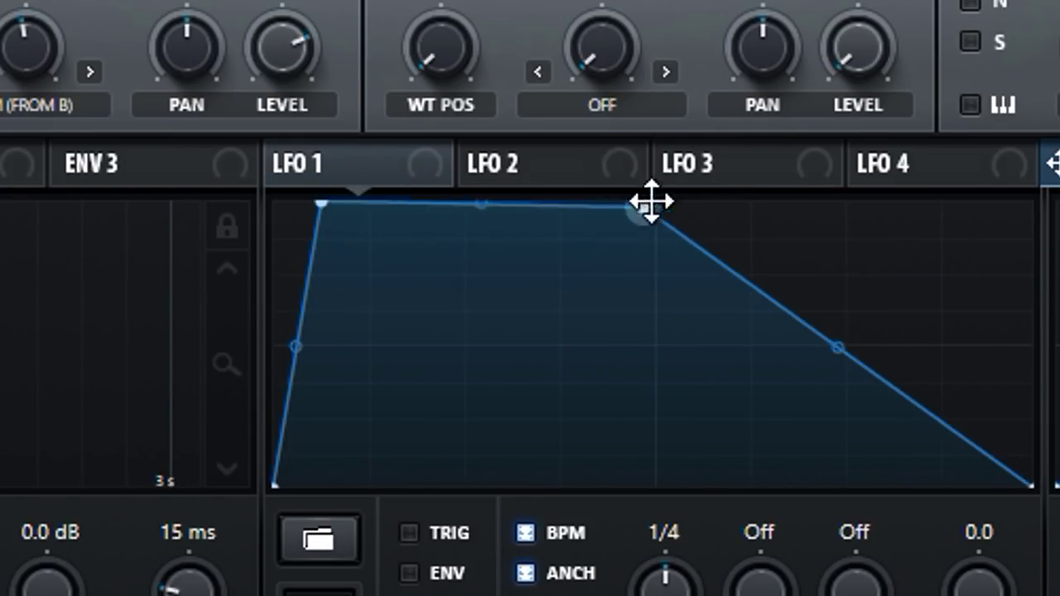
# Reshape the LFO 1 curve and assign it to the phaser's depth and frequency.
pyautogui.moveTo(576, 443); pyautogui.dragTo(616, 418)
pyautogui.moveTo(887, 344); pyautogui.dragTo(873, 426)
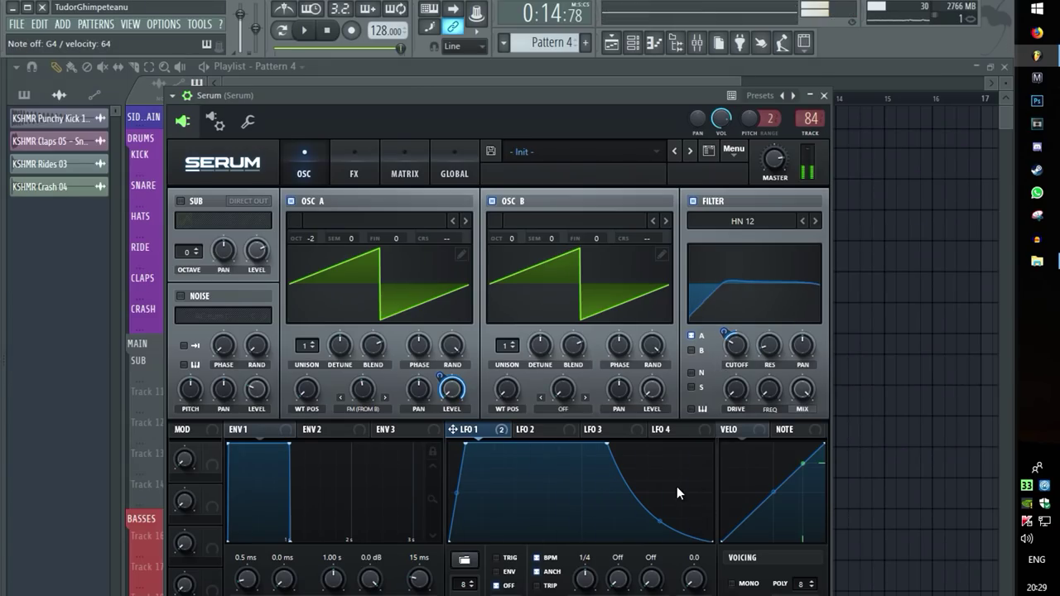
pyautogui.moveTo(680, 492); pyautogui.dragTo(655, 411)
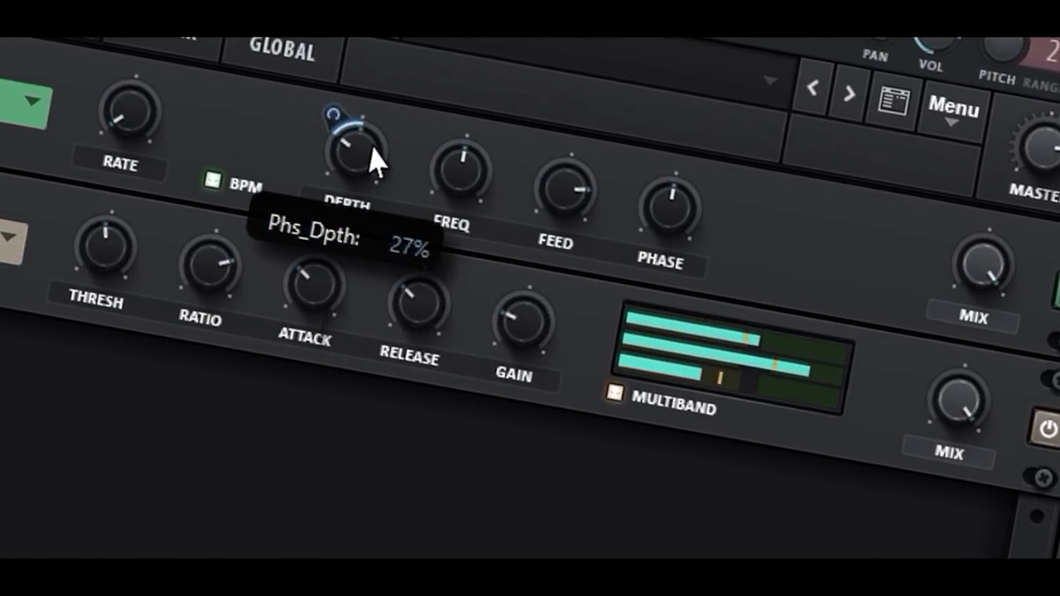
pyautogui.moveTo(494, 123); pyautogui.dragTo(454, 211)
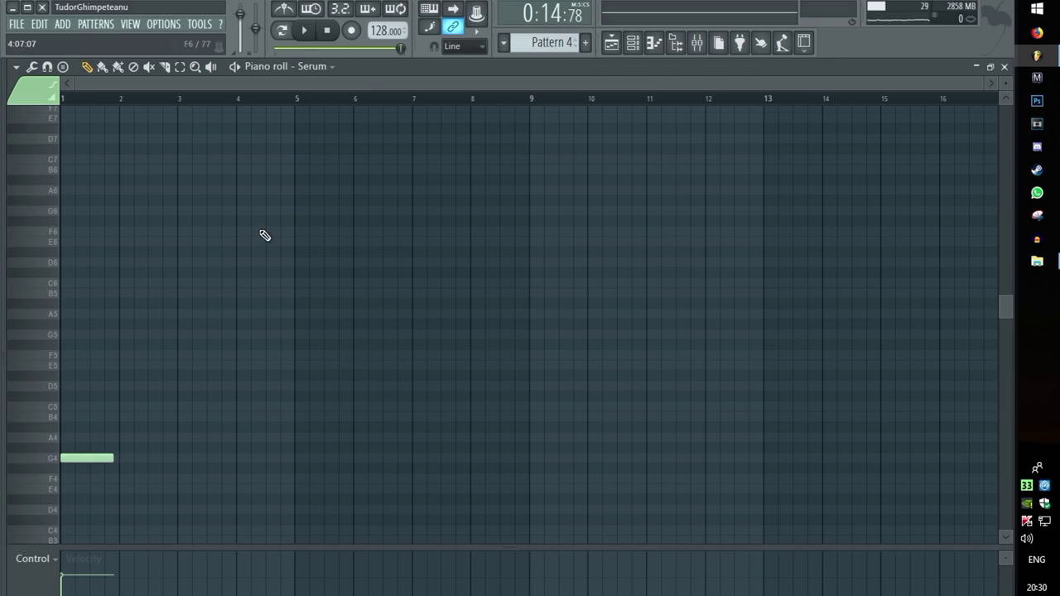
# Place a rhythm of short G4 notes across bars 1–2 in the SUB piano roll, auditioning playback.
pyautogui.scroll(-3, 265, 236)
pyautogui.keyDown('ctrl'); pyautogui.scroll(3, 180, 249); pyautogui.keyUp('ctrl')
pyautogui.click(281, 31)
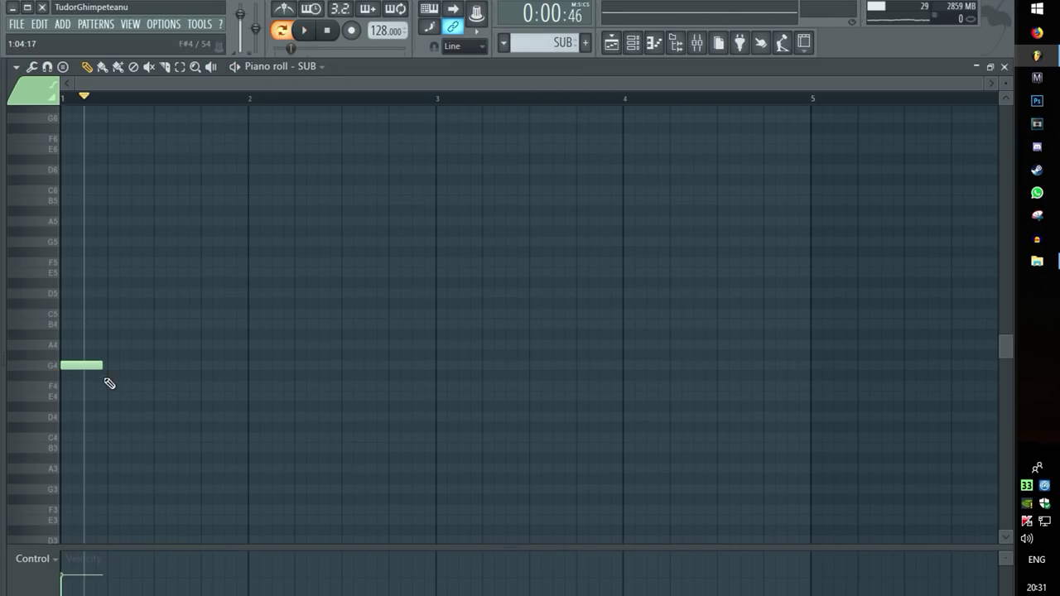
pyautogui.click(116, 365)
pyautogui.press('space')
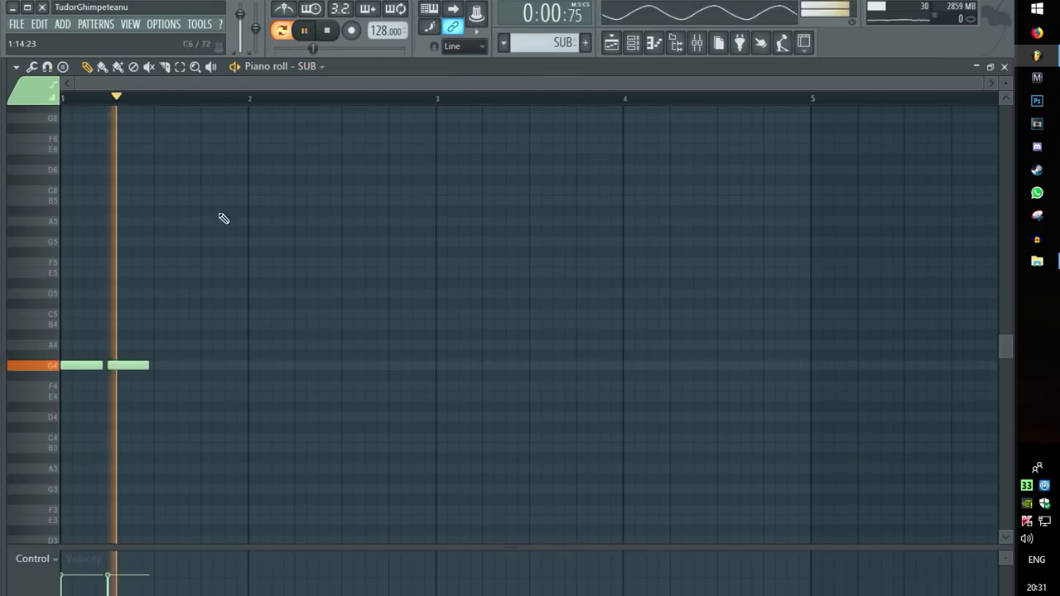
pyautogui.click(163, 366)
pyautogui.press('space')
pyautogui.click(207, 365)
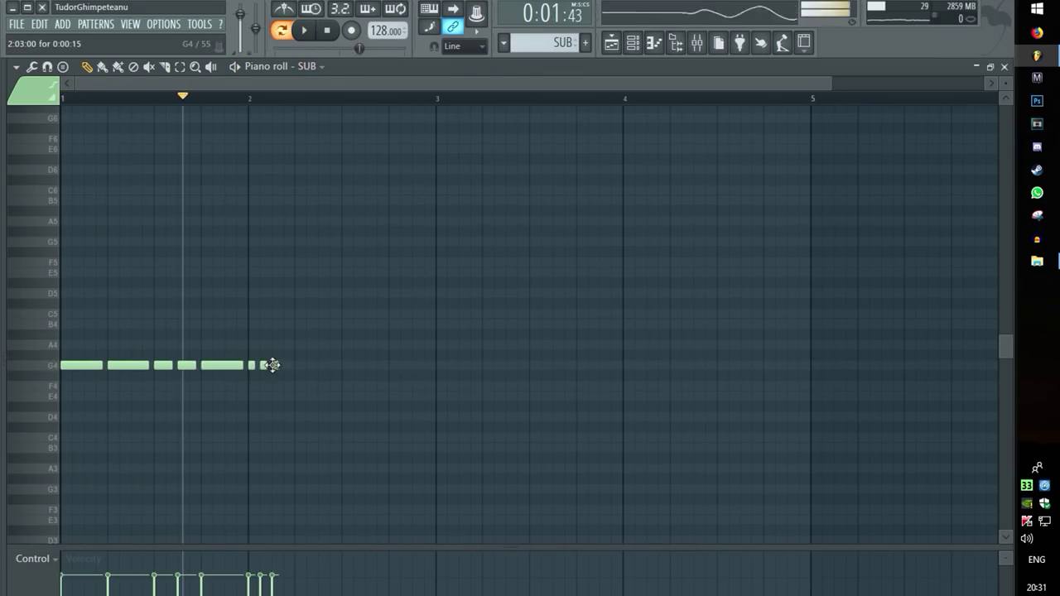
pyautogui.click(272, 365)
pyautogui.click(284, 366)
pyautogui.press('space')
pyautogui.press('space')
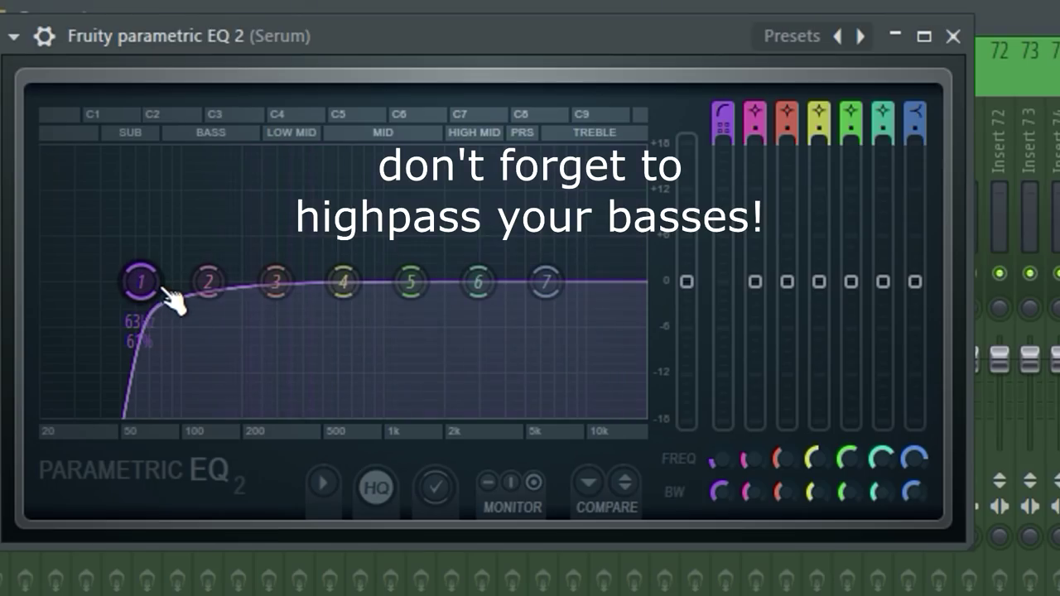
# Raise band 1's high-pass cutoff, cut band 6 and lift band 7 on Serum's EQ.
pyautogui.moveTo(145, 282); pyautogui.dragTo(194, 282)
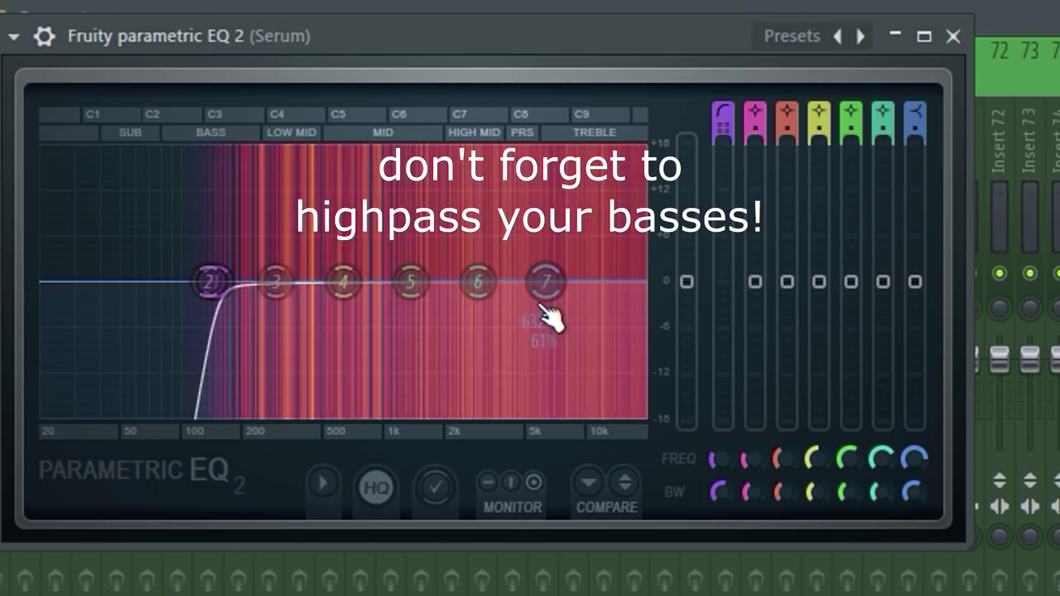
pyautogui.moveTo(478, 282); pyautogui.dragTo(491, 290)
pyautogui.moveTo(545, 282); pyautogui.dragTo(547, 267)
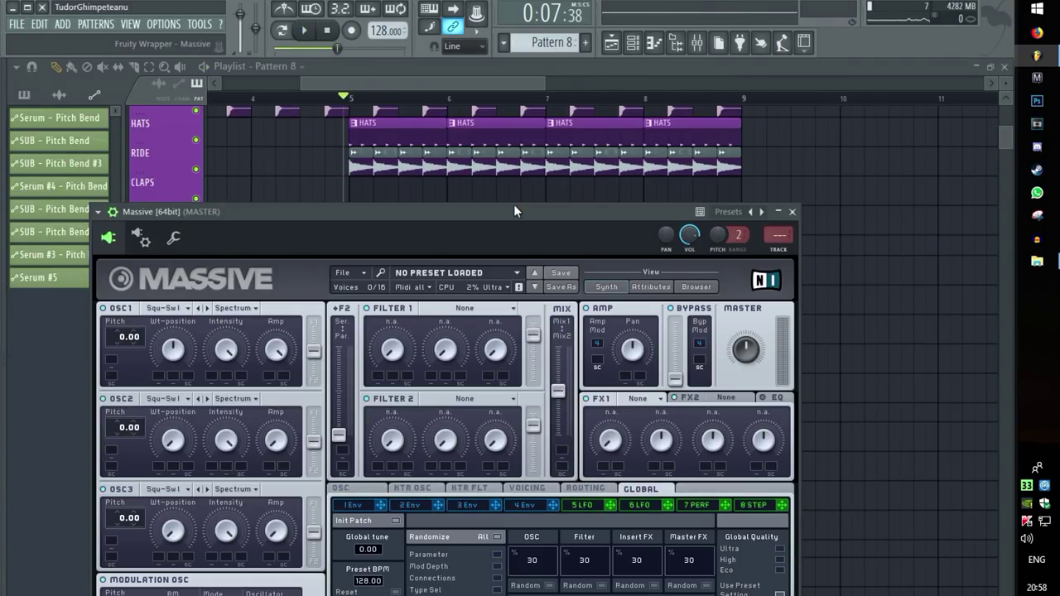
# Save the project as 'bass house lmao' and lower Massive's master volume.
pyautogui.moveTo(514, 204); pyautogui.dragTo(520, 224)
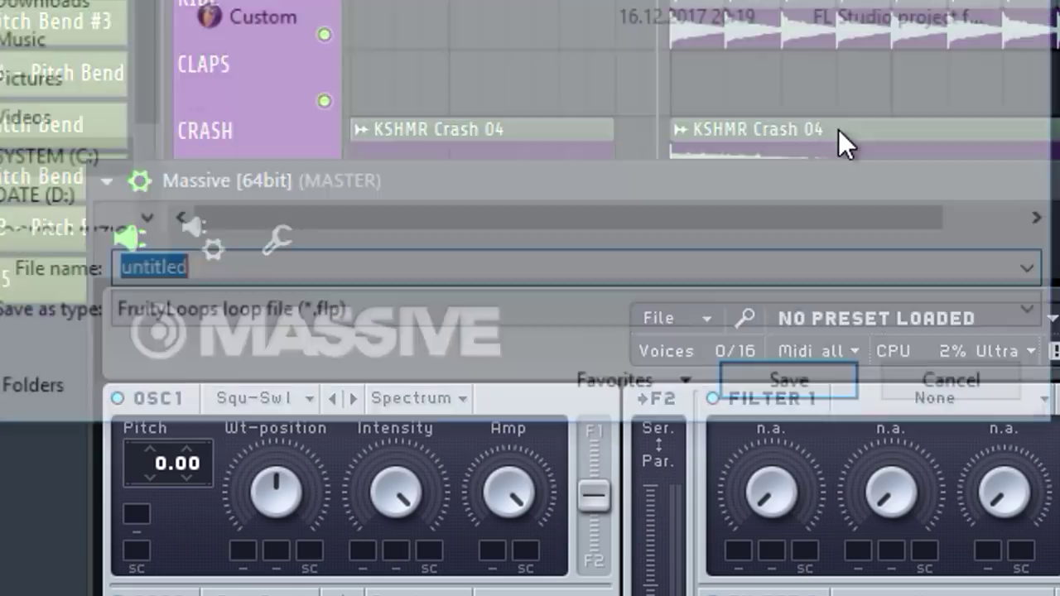
pyautogui.scroll(-5, 351, 8)
pyautogui.scroll(-5, 369, 92)
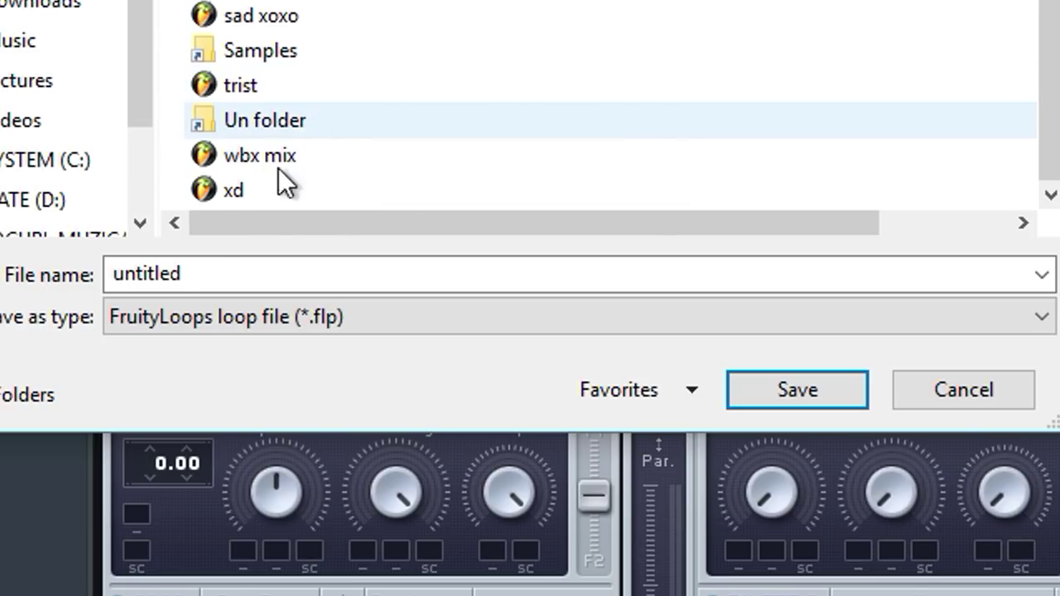
pyautogui.doubleClick(238, 272)
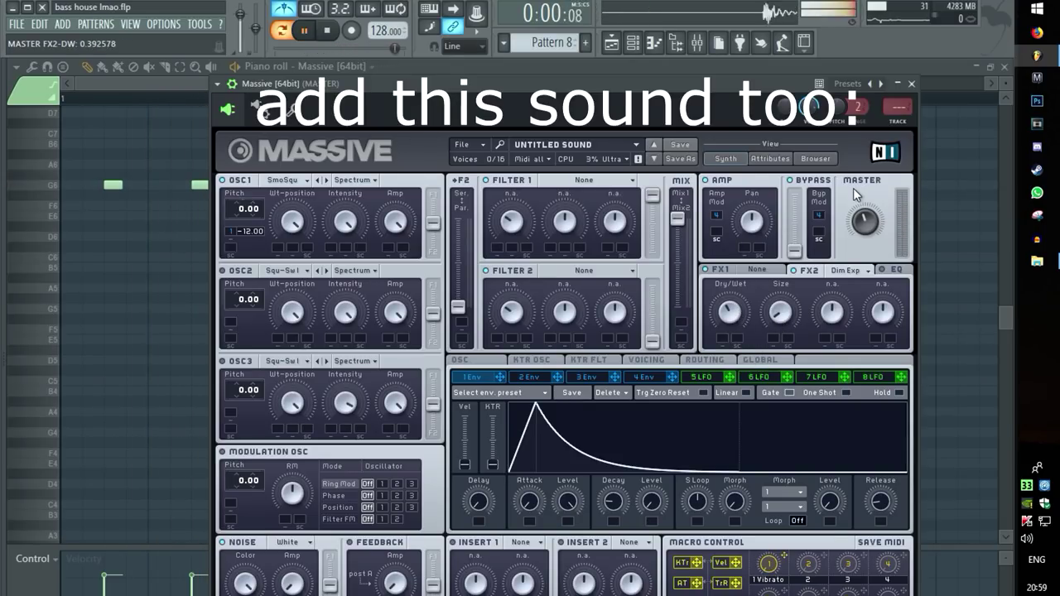
pyautogui.moveTo(867, 217); pyautogui.dragTo(868, 229)
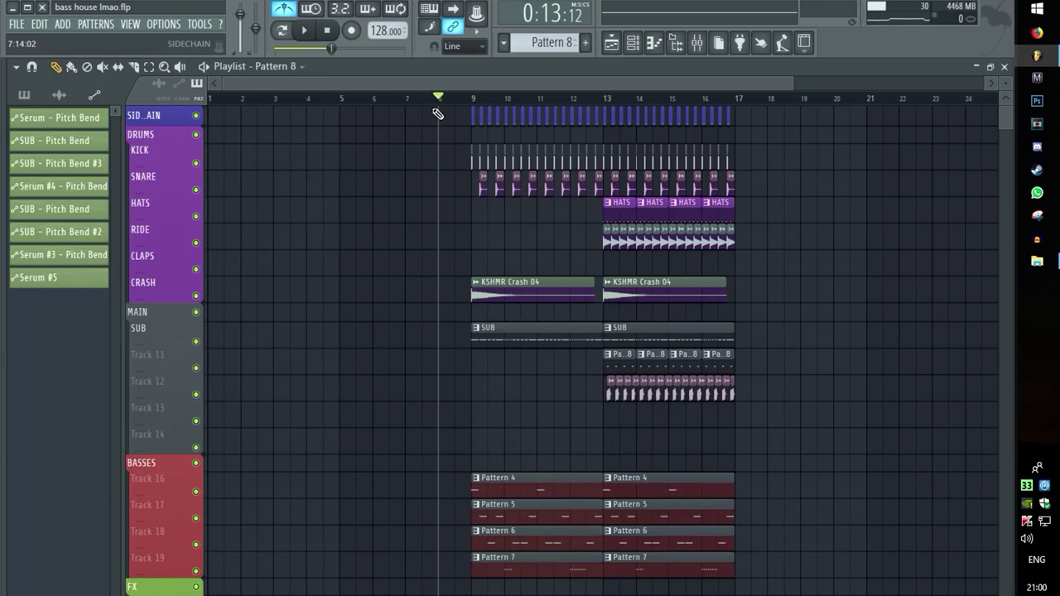
pyautogui.press('space')
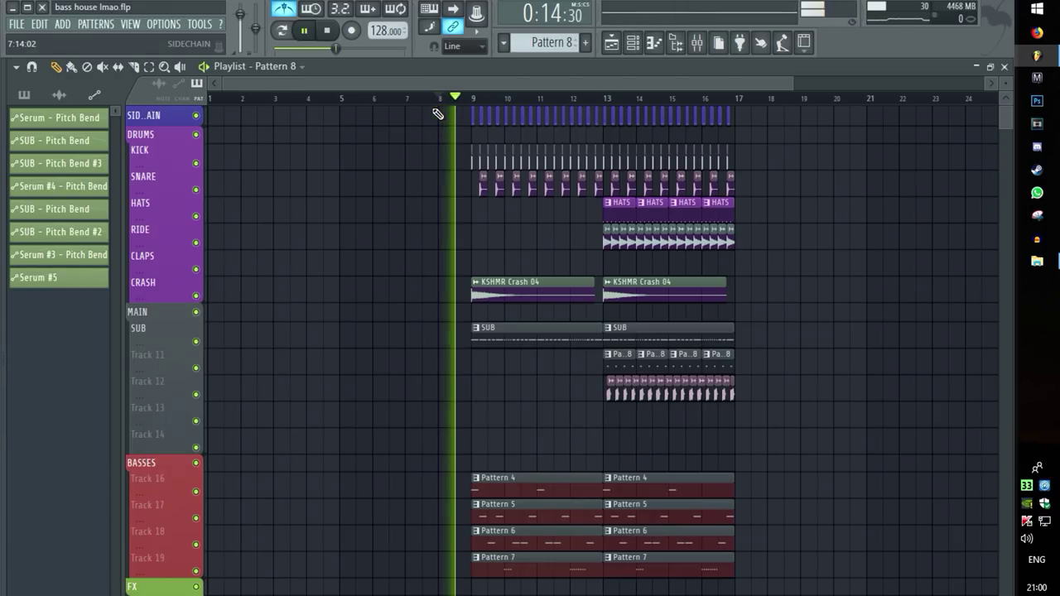